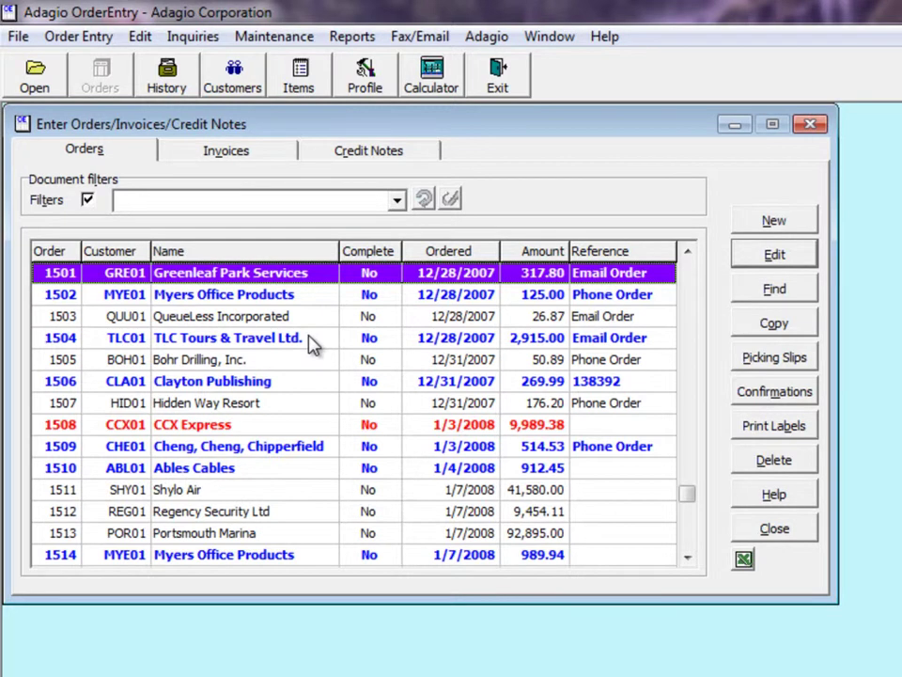
- Style Hidden Way Resort's order 1507 FontGreenBold and confirm the posting
{"action": "double_click", "coordinate": [309, 404]}
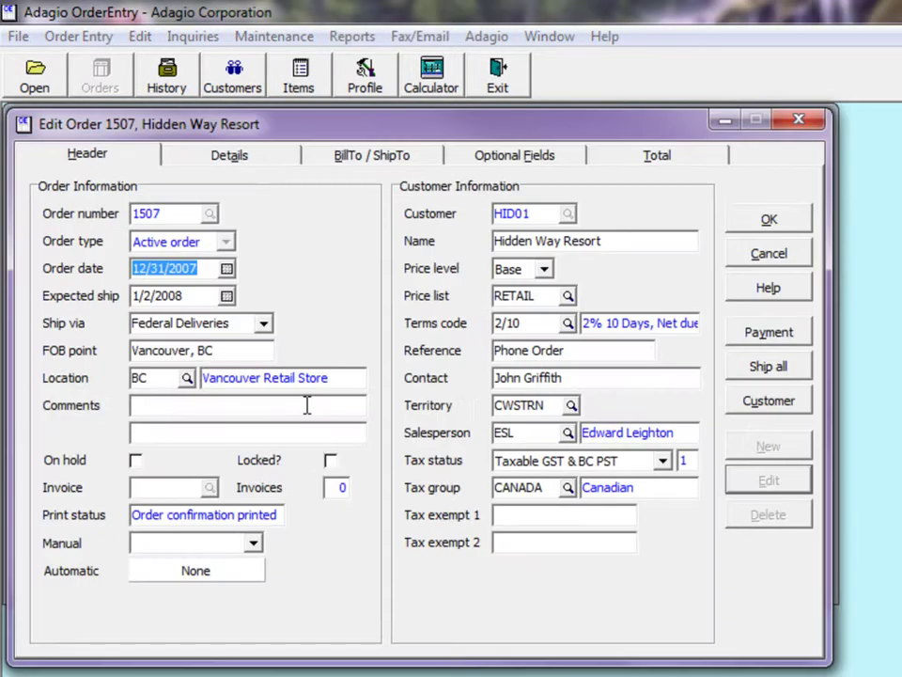
{"action": "left_click", "coordinate": [253, 543]}
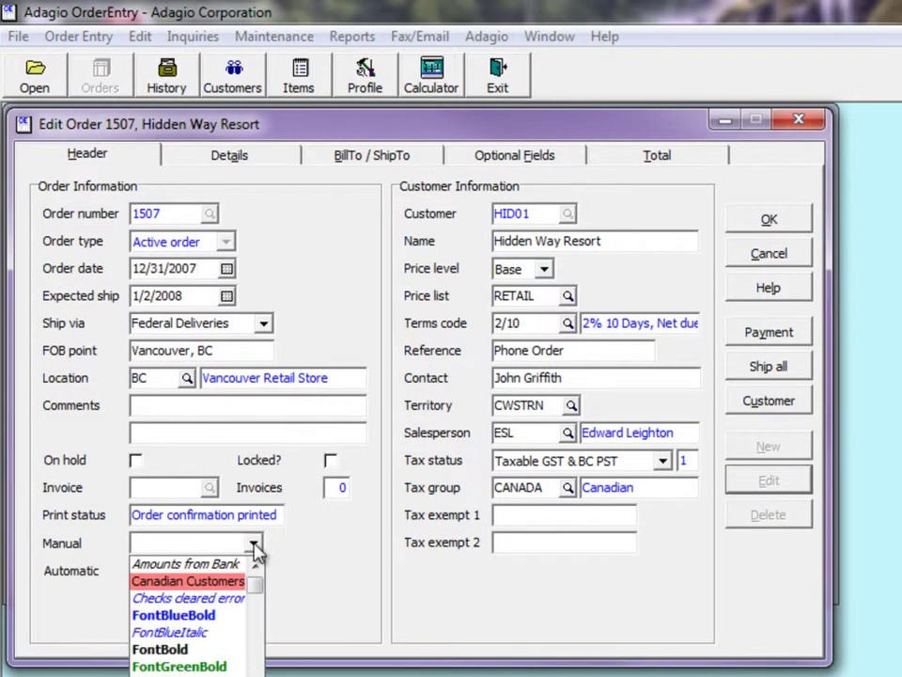
{"action": "left_click", "coordinate": [230, 668]}
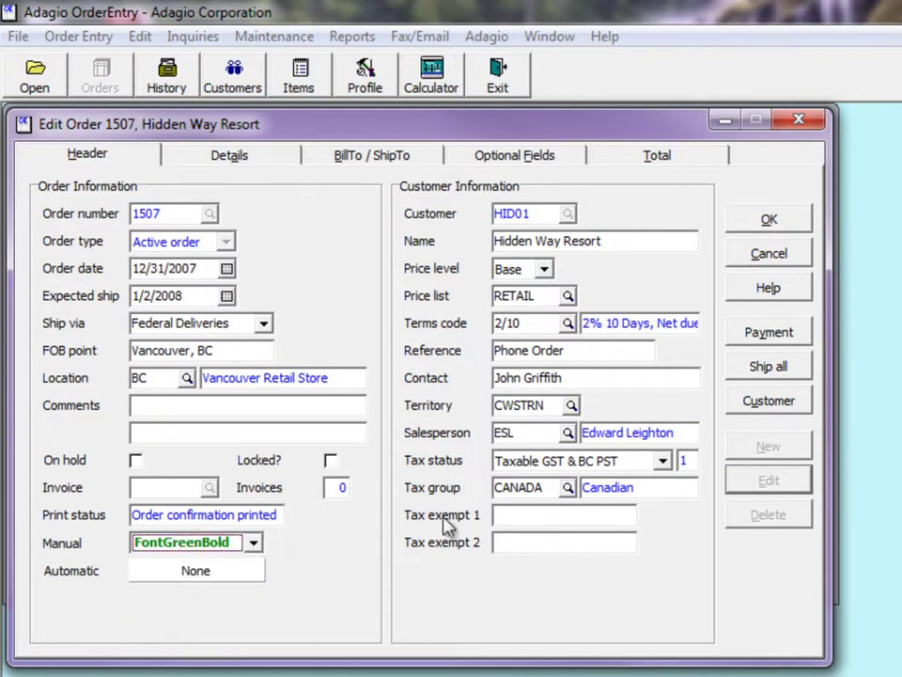
{"action": "left_click", "coordinate": [748, 218]}
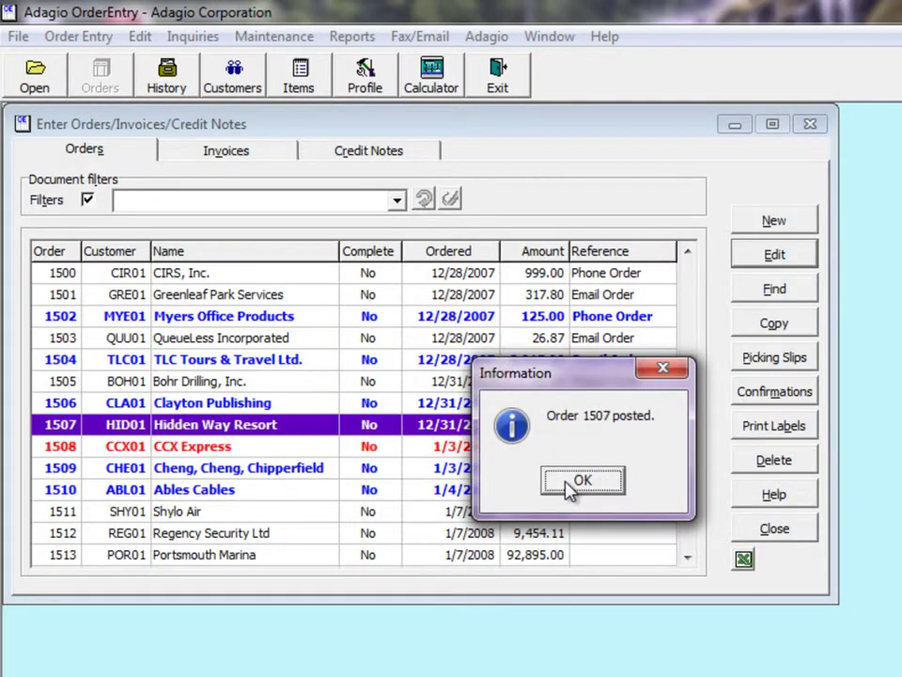
{"action": "left_click", "coordinate": [570, 482]}
{"action": "left_click", "coordinate": [323, 449]}
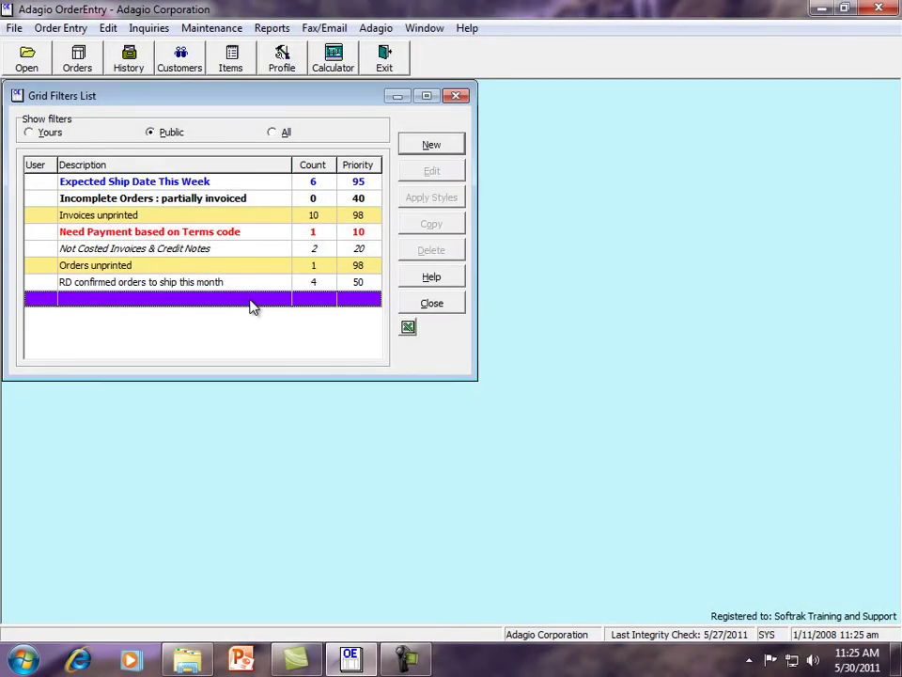
- Set the style code of the RD confirmed orders to ship this month filter to FontGreenBold
{"action": "double_click", "coordinate": [253, 285]}
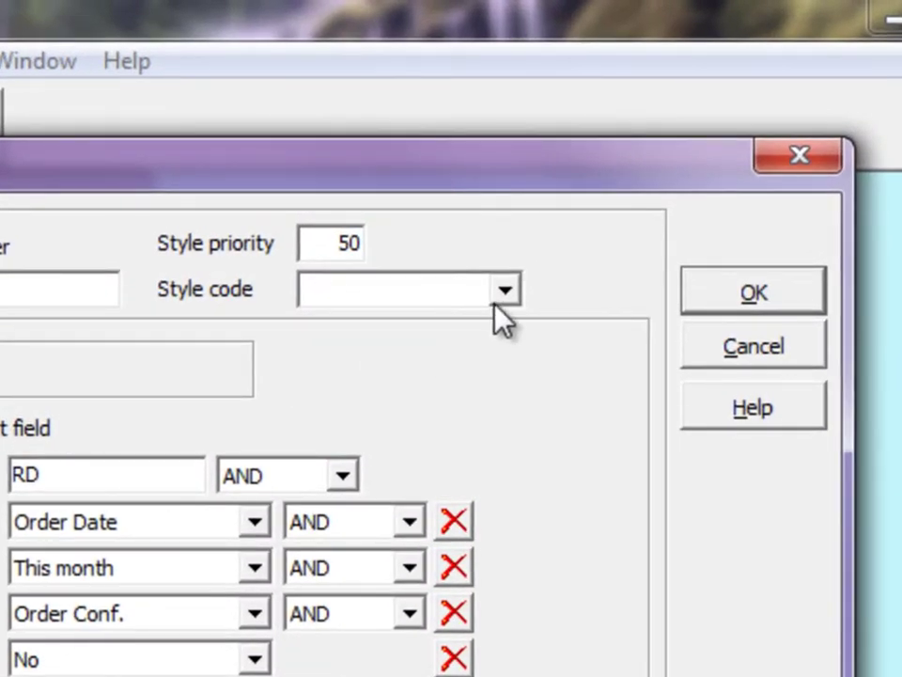
{"action": "left_click", "coordinate": [513, 280]}
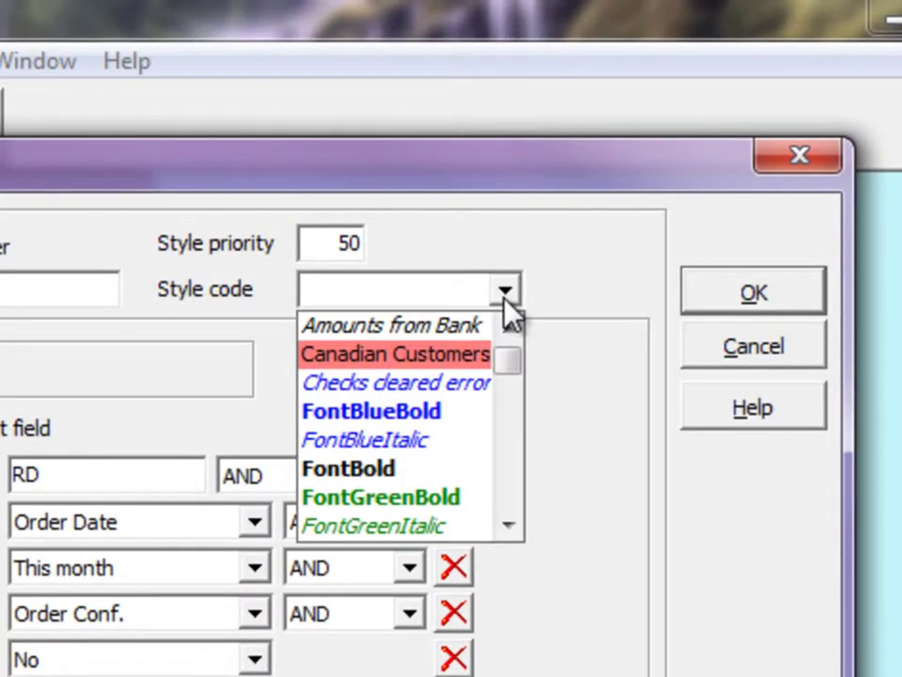
{"action": "left_click", "coordinate": [470, 496]}
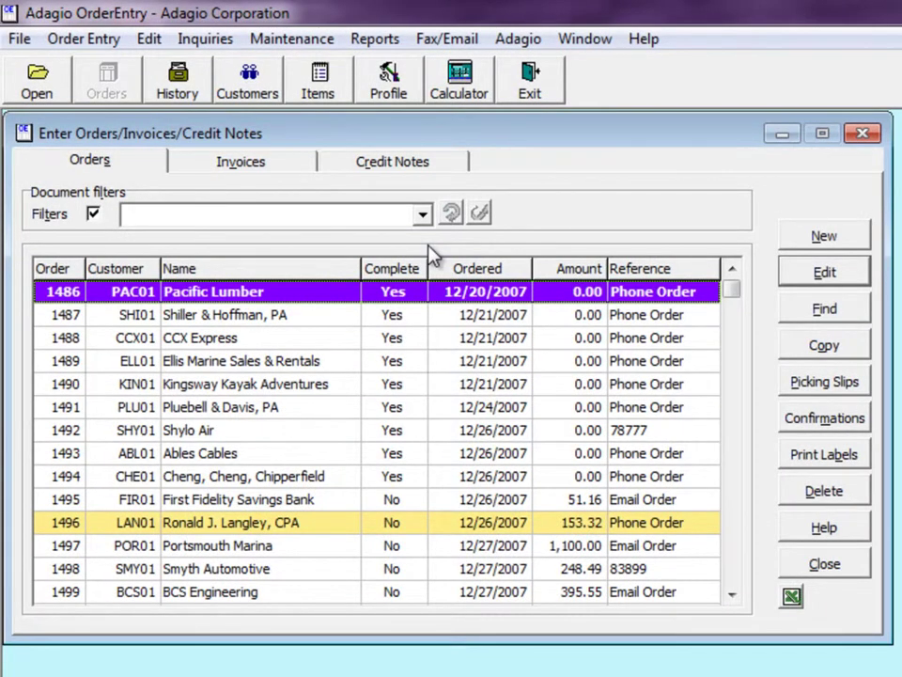
- Filter to RD confirmed orders to ship this month and colour them with the filter's style
{"action": "left_click", "coordinate": [422, 215]}
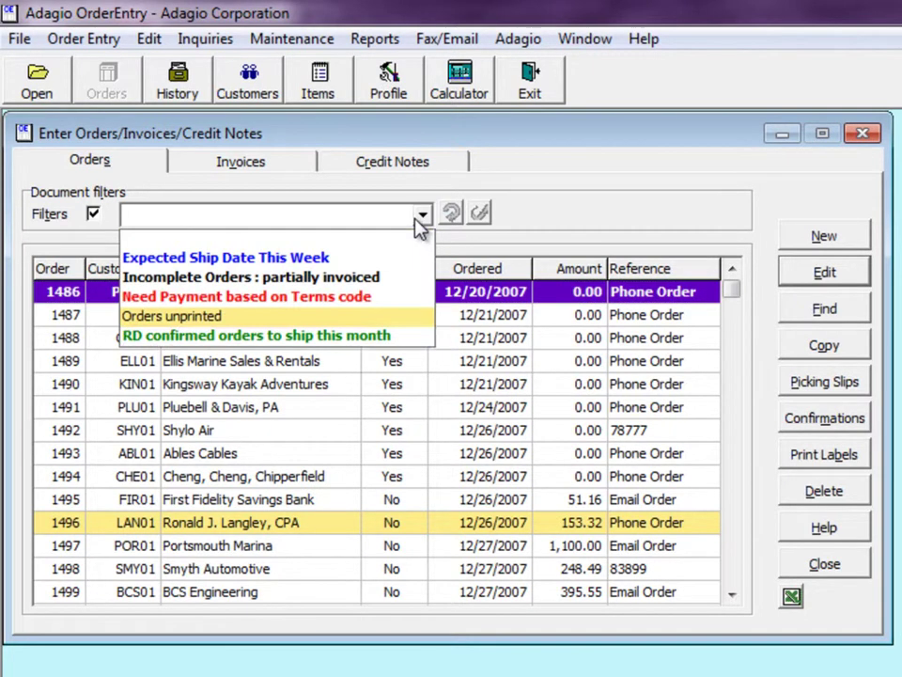
{"action": "left_click", "coordinate": [404, 337]}
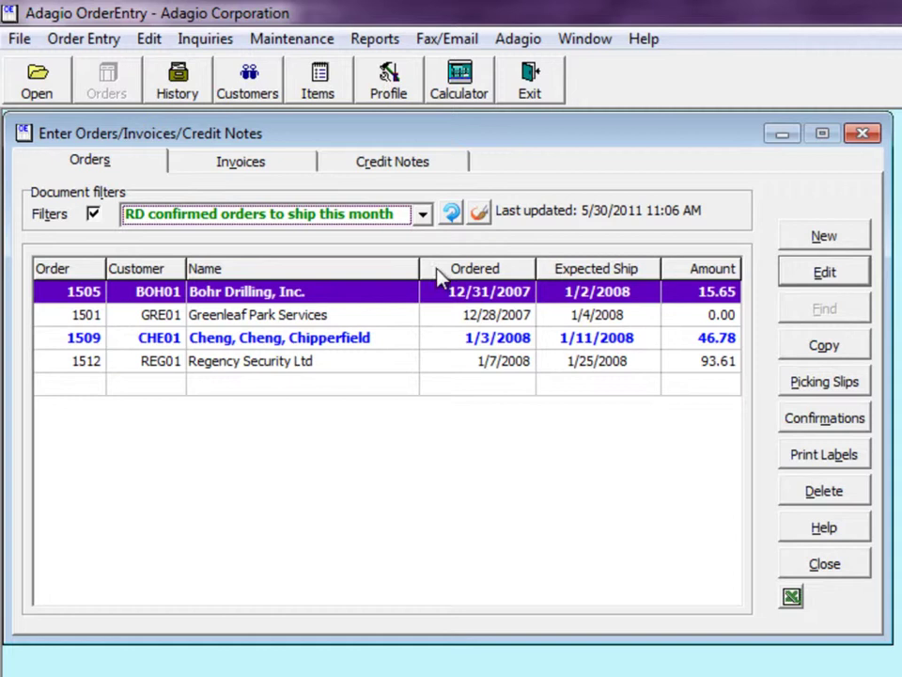
{"action": "left_click", "coordinate": [479, 215]}
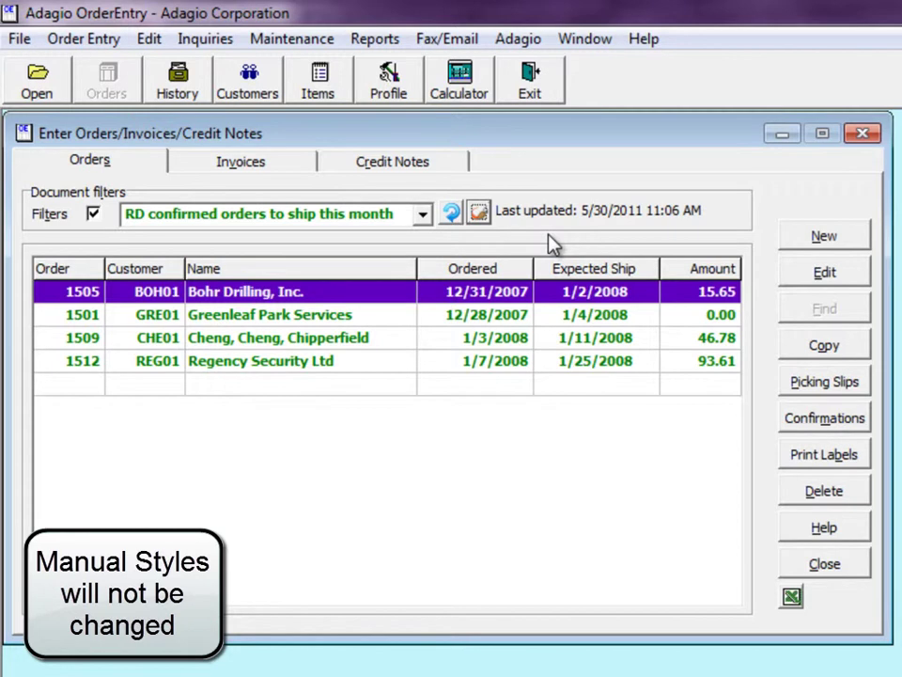
- Batch-apply the styles of five filters, including RD confirmed orders, to the orders
{"action": "left_click", "coordinate": [287, 39]}
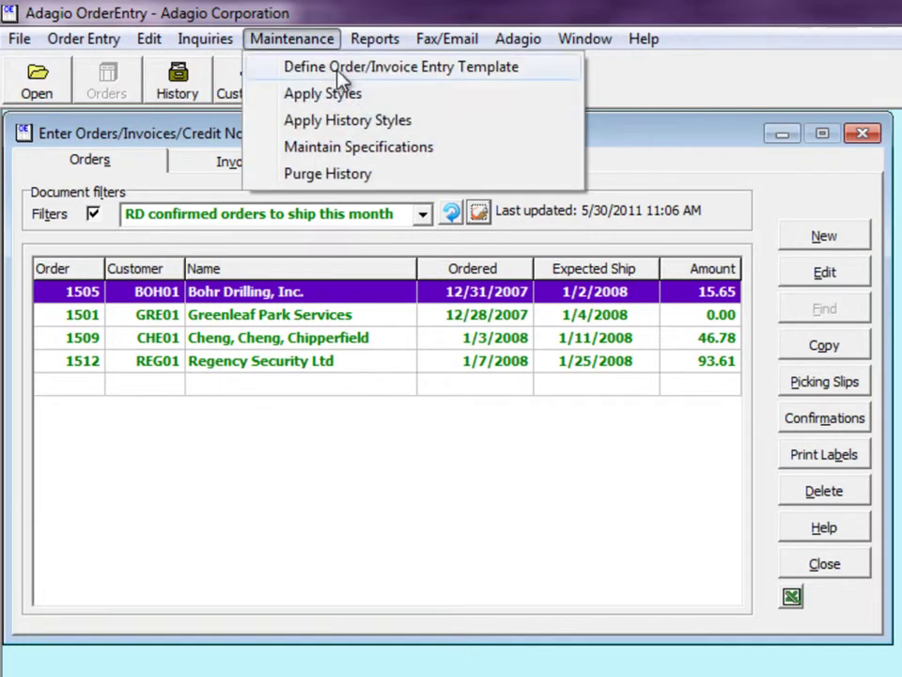
{"action": "left_click", "coordinate": [374, 102]}
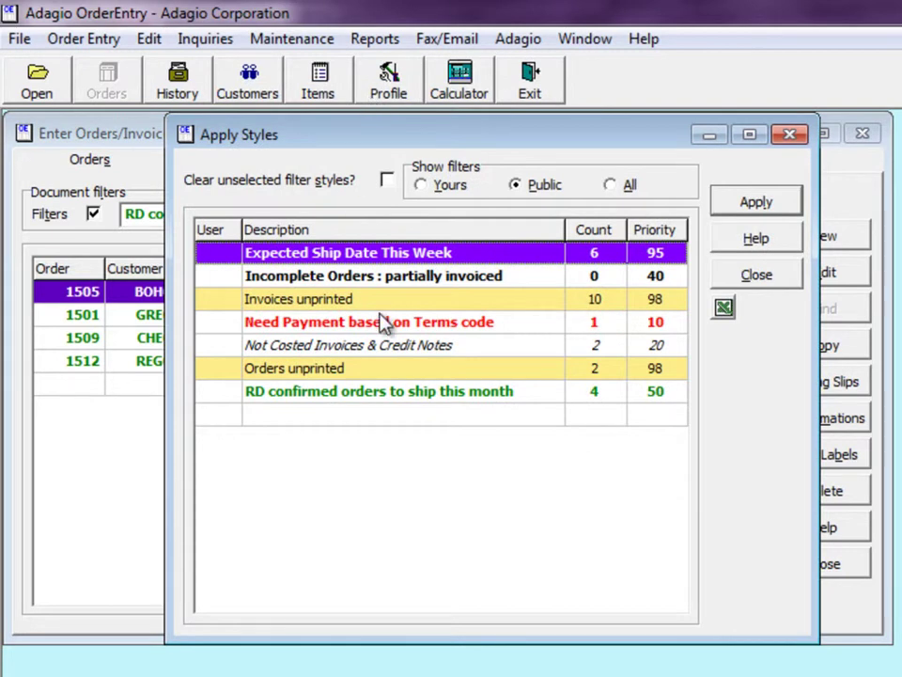
{"action": "left_click", "coordinate": [383, 322], "text": "shift"}
{"action": "left_click", "coordinate": [374, 393], "text": "ctrl"}
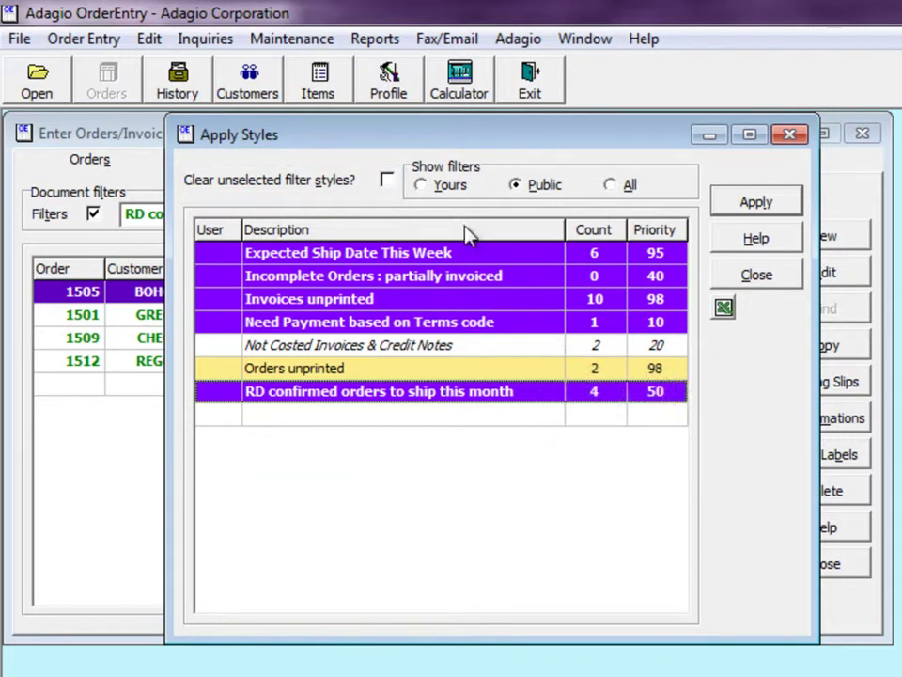
{"action": "left_click", "coordinate": [723, 274]}
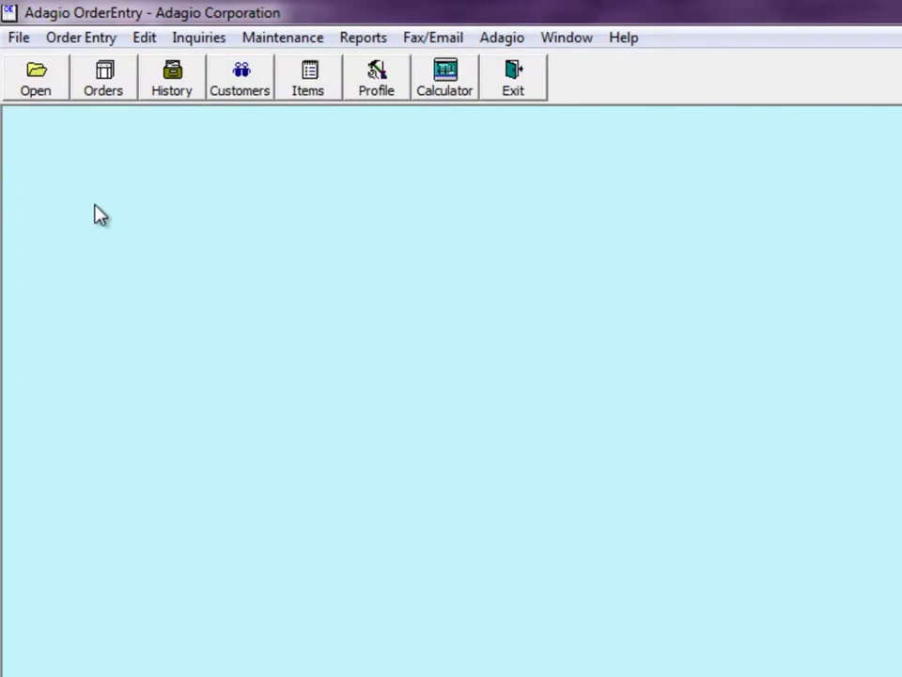
- Open a copy of the FontGreenBold style code for editing from the styles list
{"action": "left_click", "coordinate": [23, 38]}
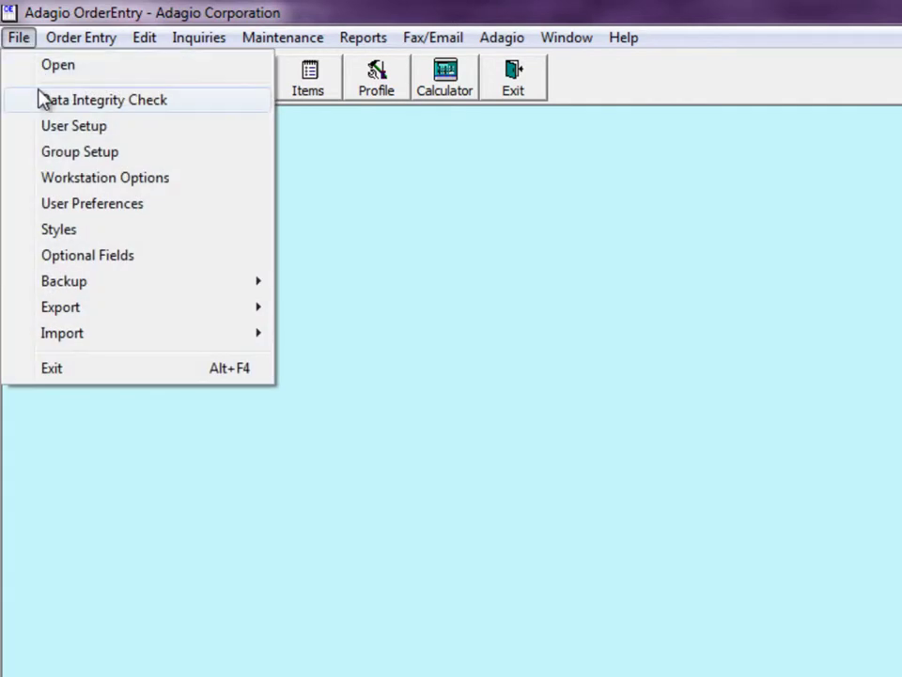
{"action": "left_click", "coordinate": [58, 231]}
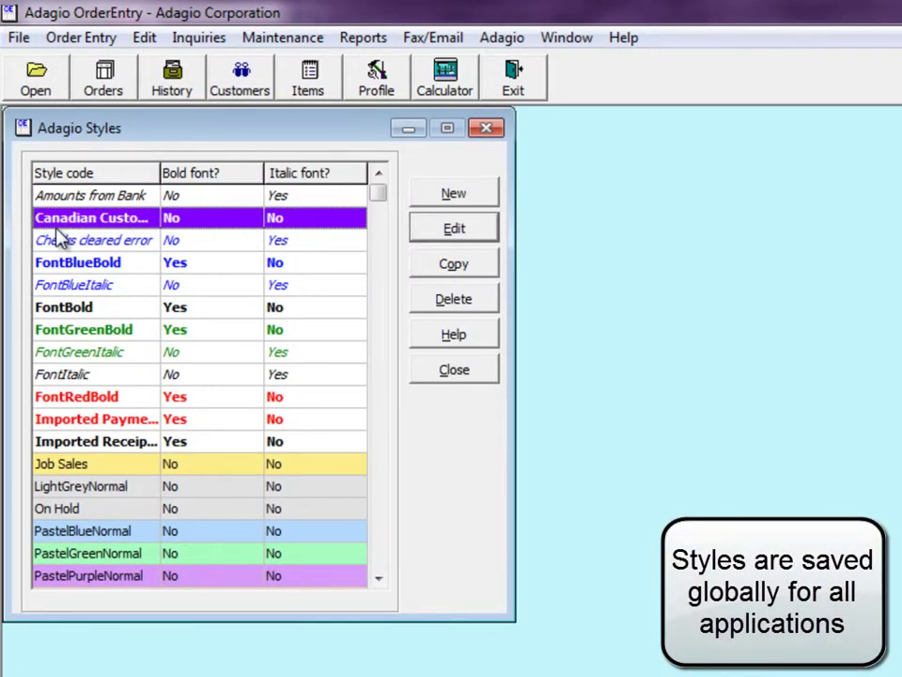
{"action": "left_click", "coordinate": [94, 328]}
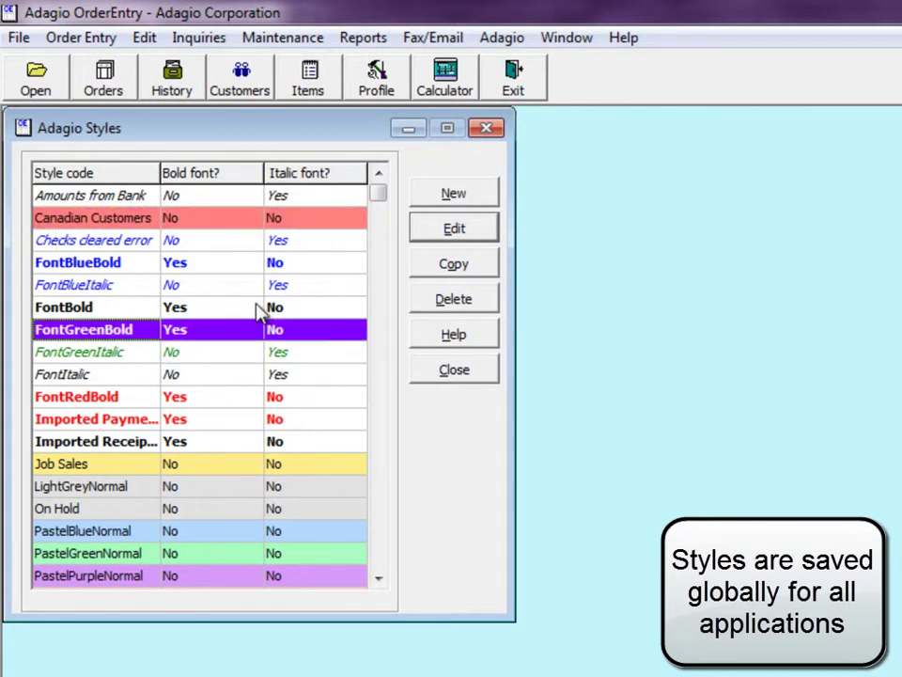
{"action": "left_click", "coordinate": [427, 272]}
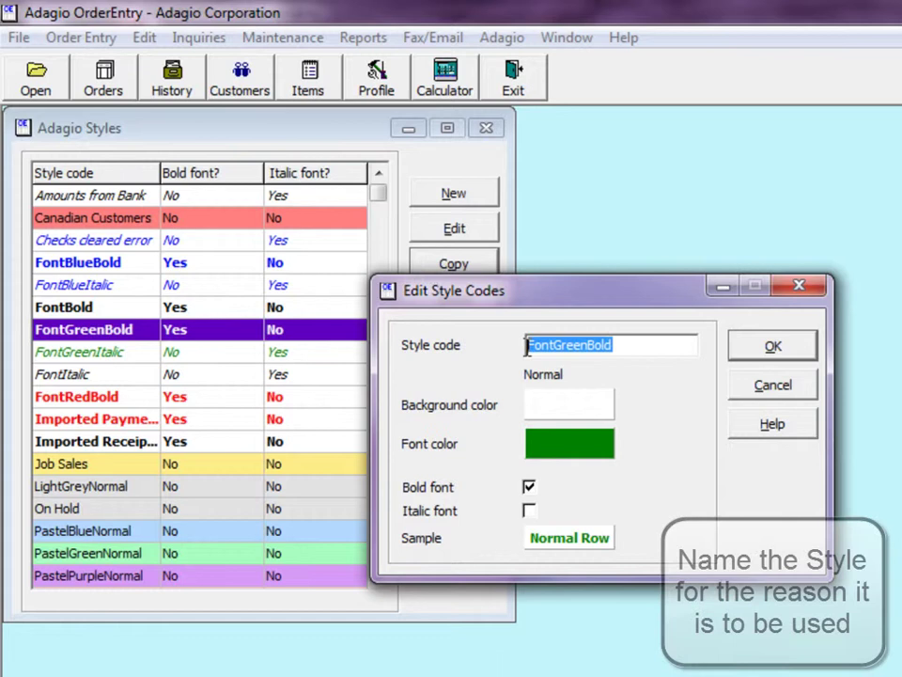
- Name the new style code 'Rd Orders' and keep its green font colour
{"action": "type", "text": "Rd "}
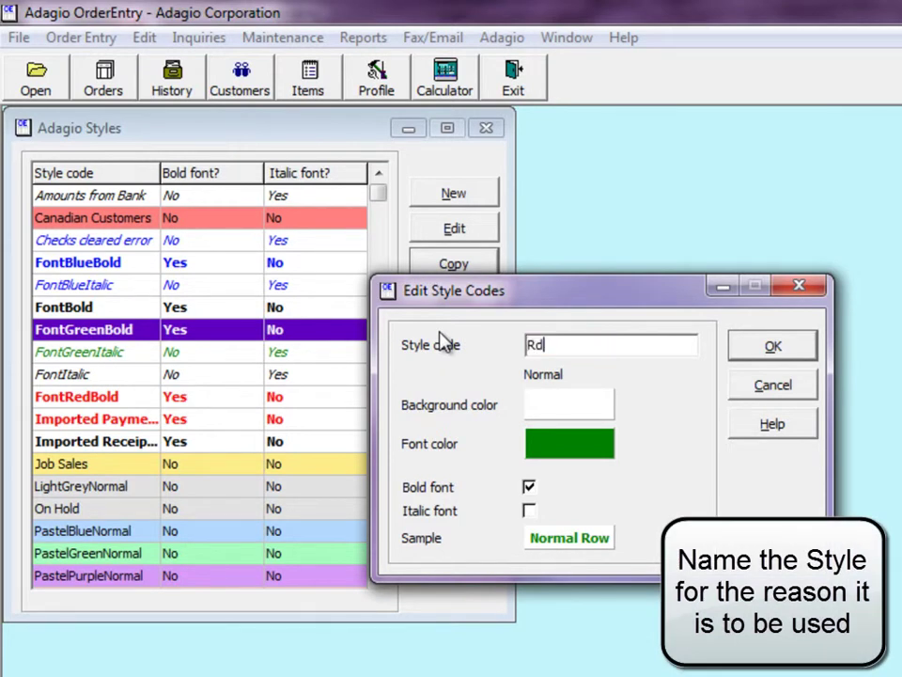
{"action": "type", "text": "Orders"}
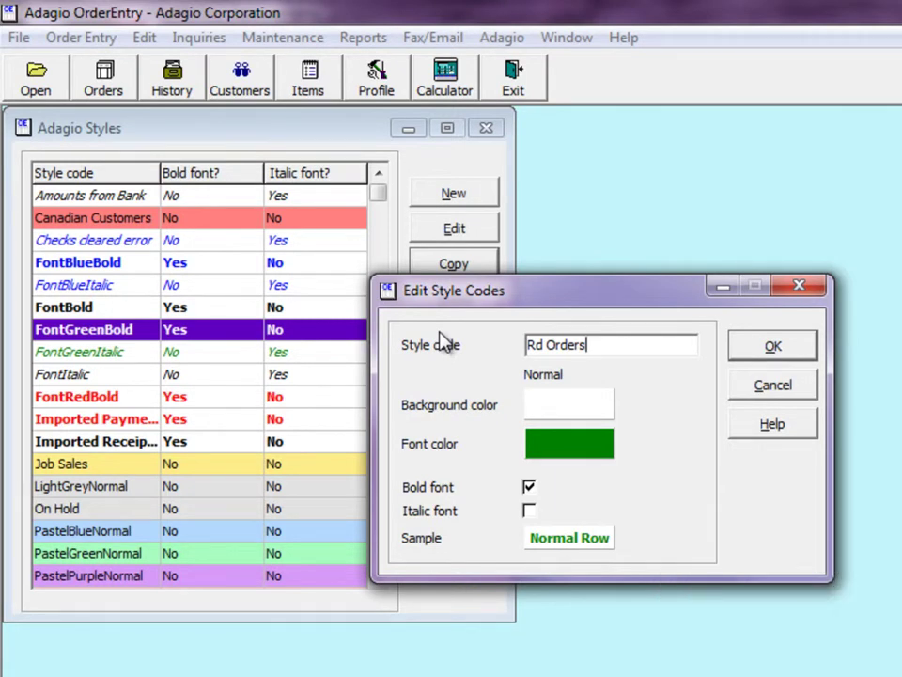
{"action": "left_click", "coordinate": [557, 444]}
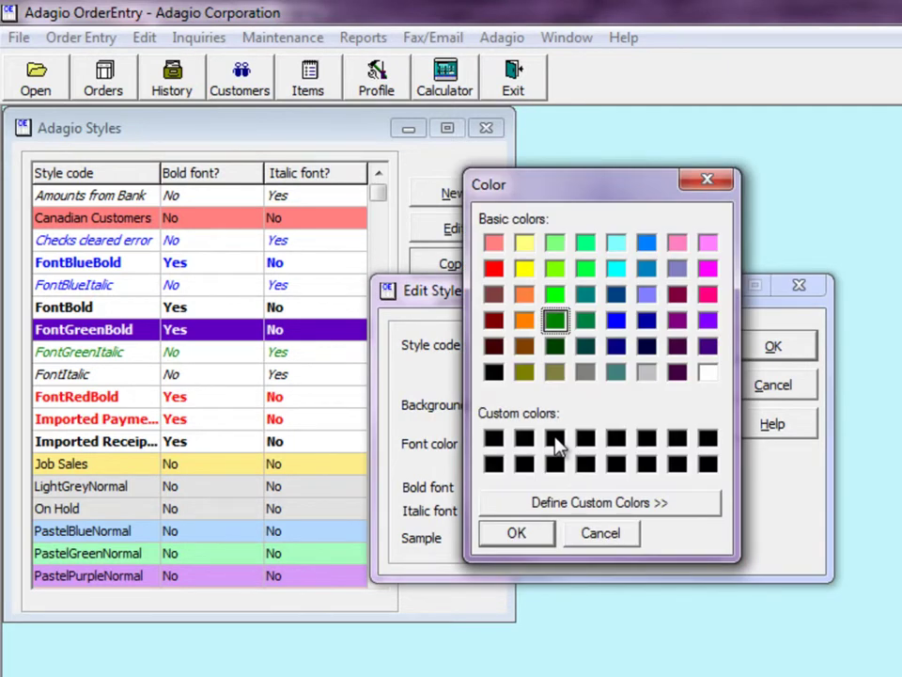
{"action": "left_click", "coordinate": [577, 506]}
{"action": "key", "text": "Return"}
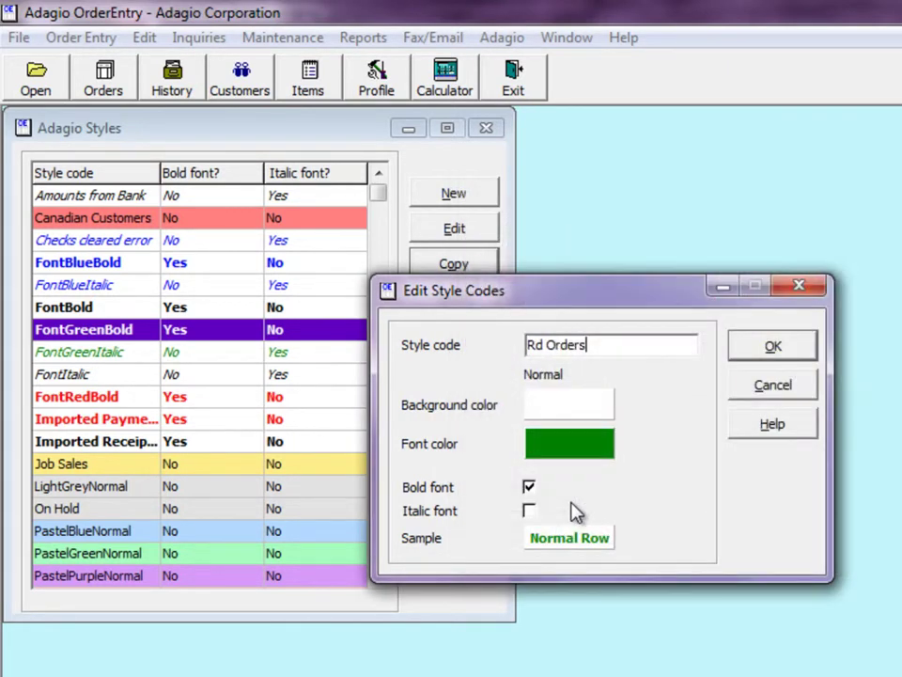